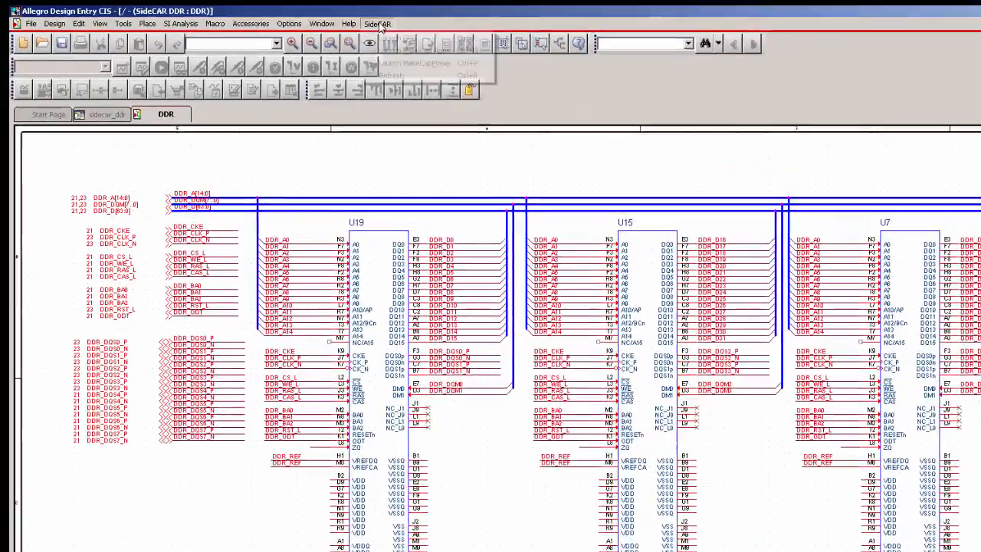
# - Launch MakeCAP through SideCAR and open the constraints viewer for the DDR design's nets
pyautogui.click(292, 17)
pyautogui.click(444, 71)
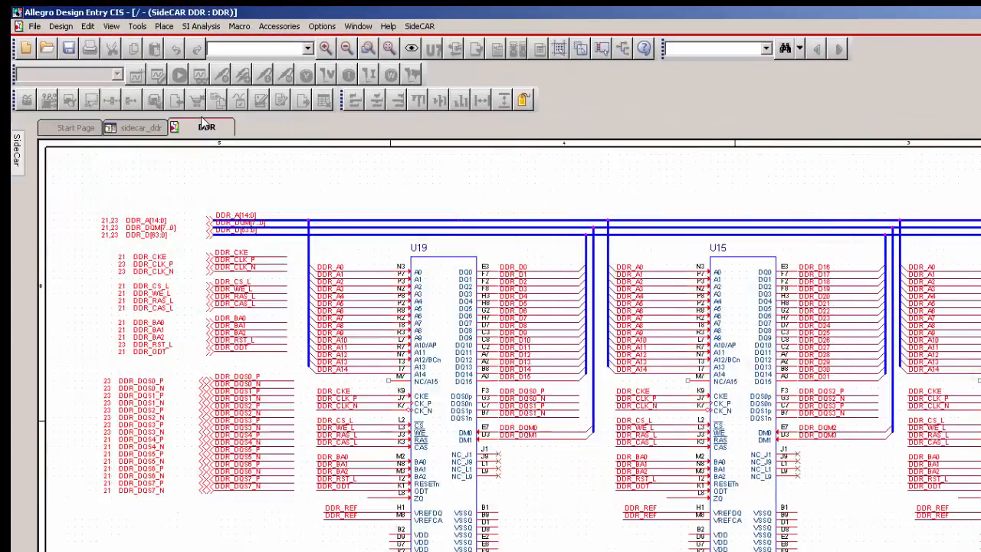
pyautogui.moveTo(17, 161)
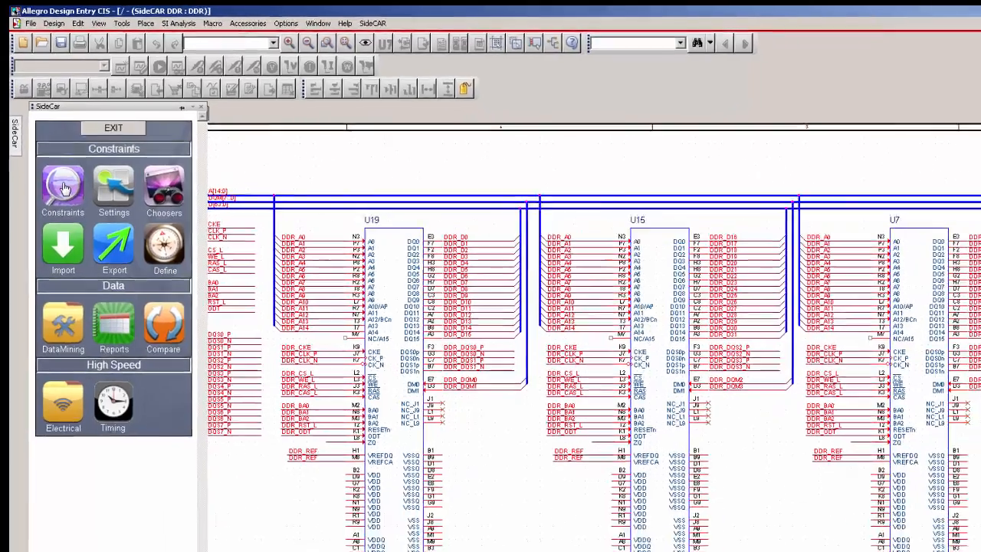
pyautogui.click(64, 187)
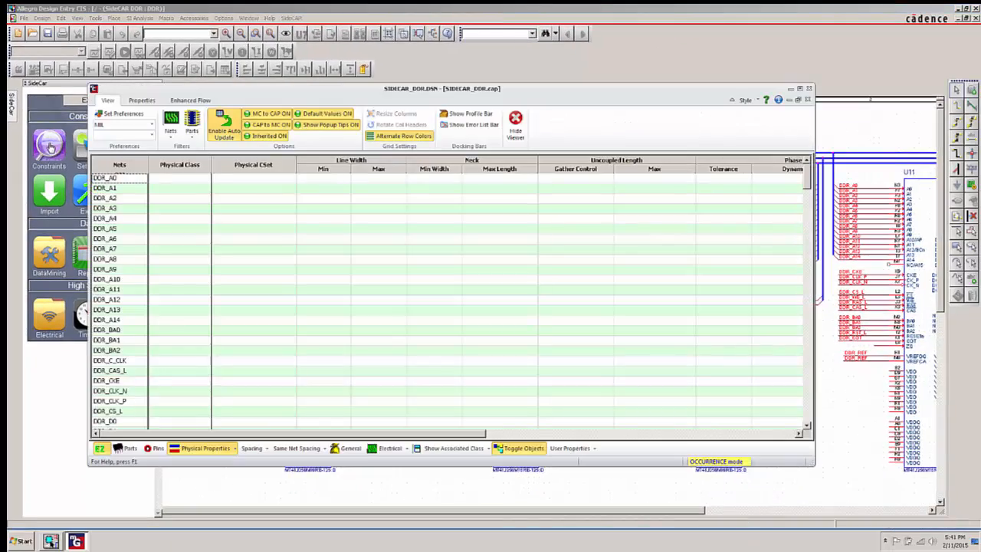
pyautogui.click(52, 541)
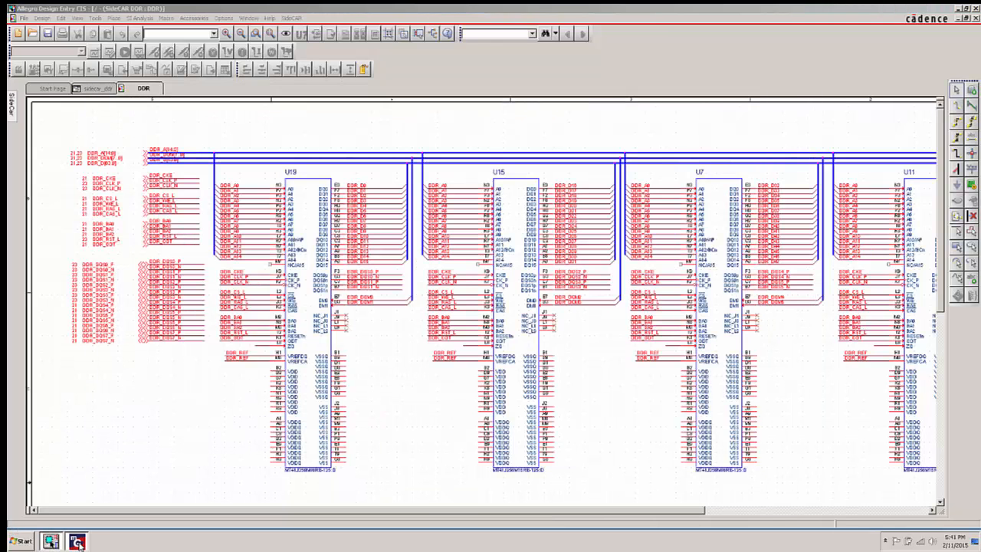
pyautogui.click(77, 541)
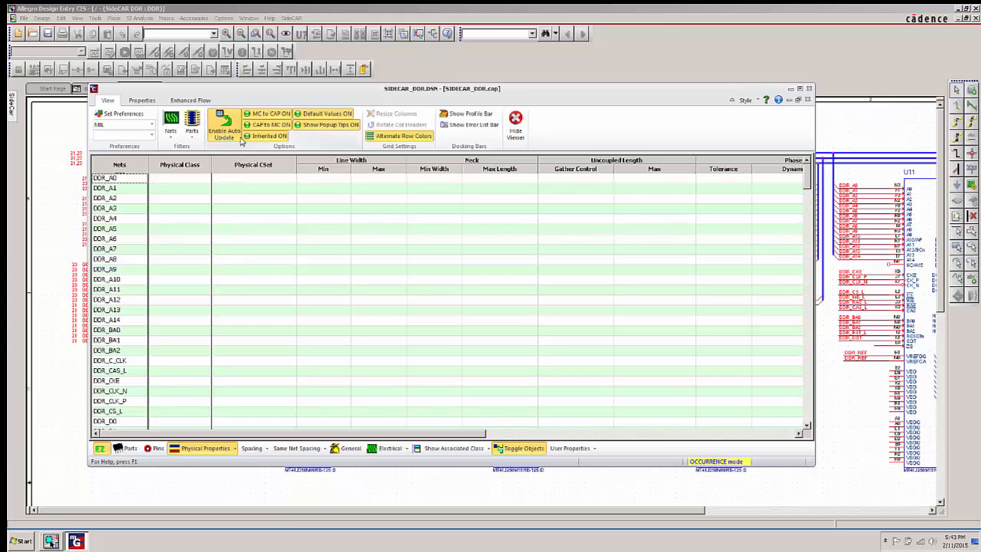
# - Turn off the MC to CAP option and select the DDR_A0 to DDR_A14 wires beside U19 in the schematic
pyautogui.click(249, 115)
pyautogui.click(50, 541)
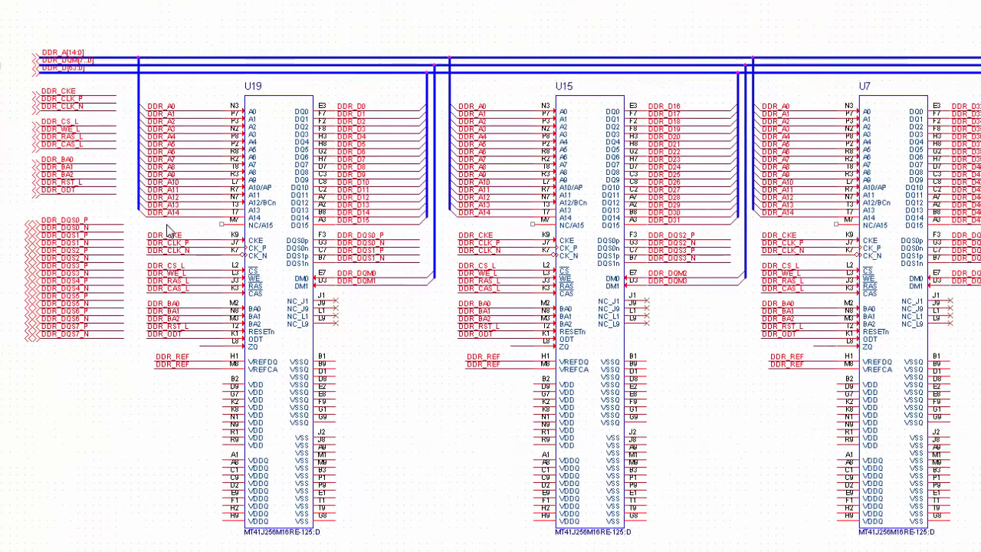
pyautogui.moveTo(182, 234); pyautogui.dragTo(217, 102)
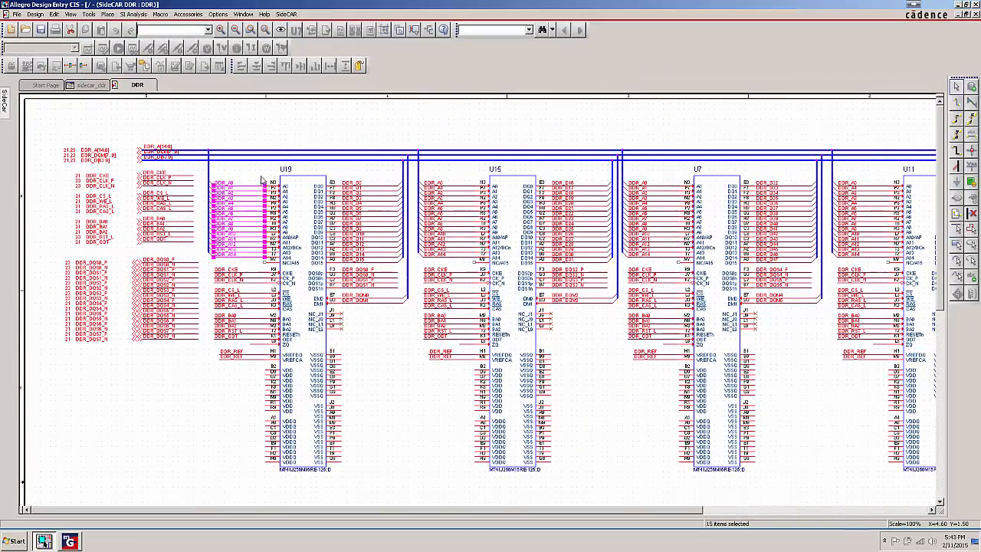
# - In the MakeCAP constraints viewer, set MIN_LINE_WIDTH to 5 mil for nets DDR_A0 to DDR_A14 and save
pyautogui.click(69, 541)
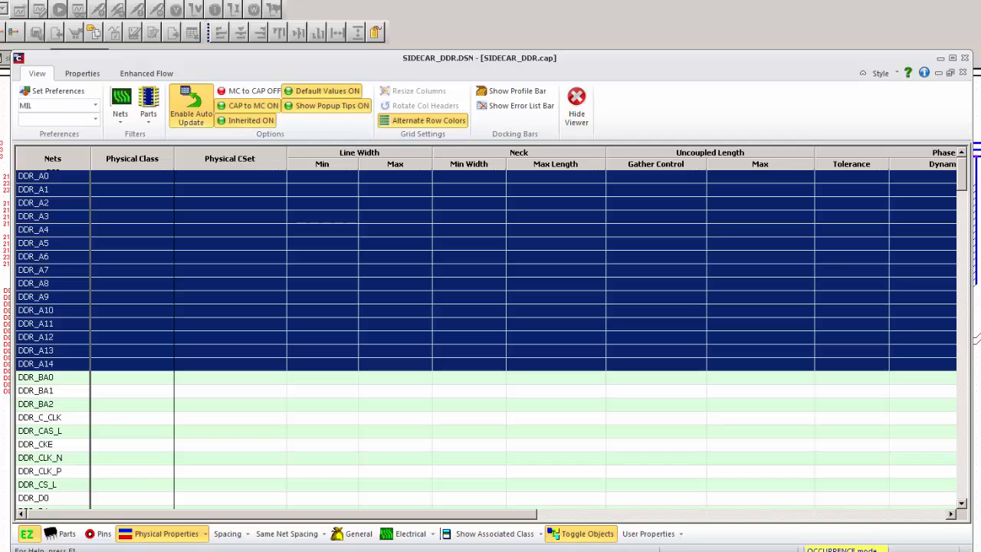
pyautogui.doubleClick(344, 177)
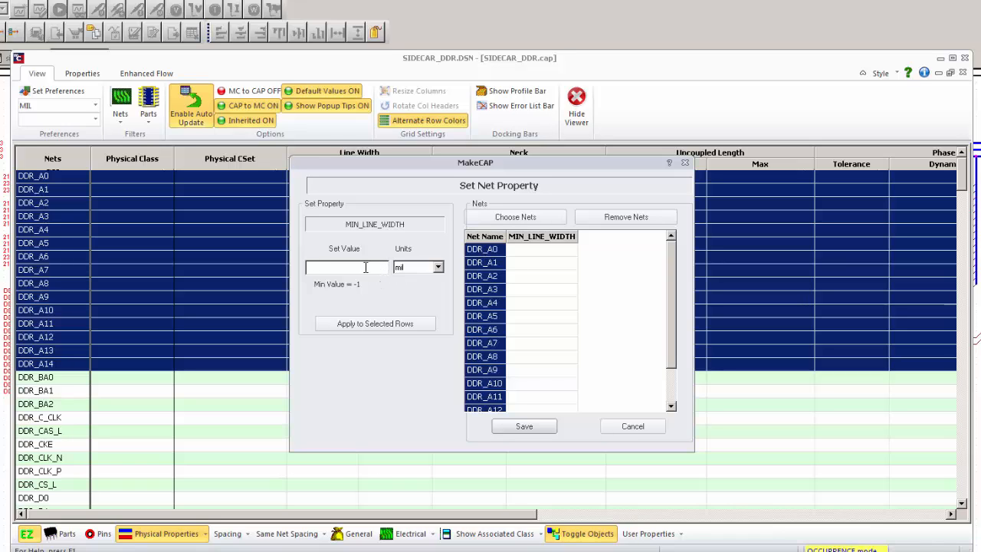
pyautogui.write('5')
pyautogui.click(377, 325)
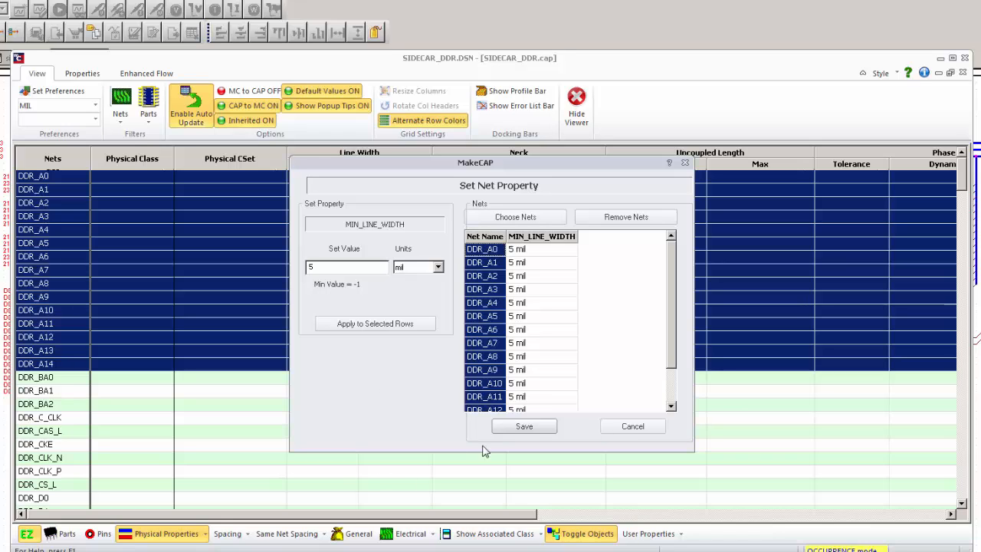
pyautogui.click(523, 427)
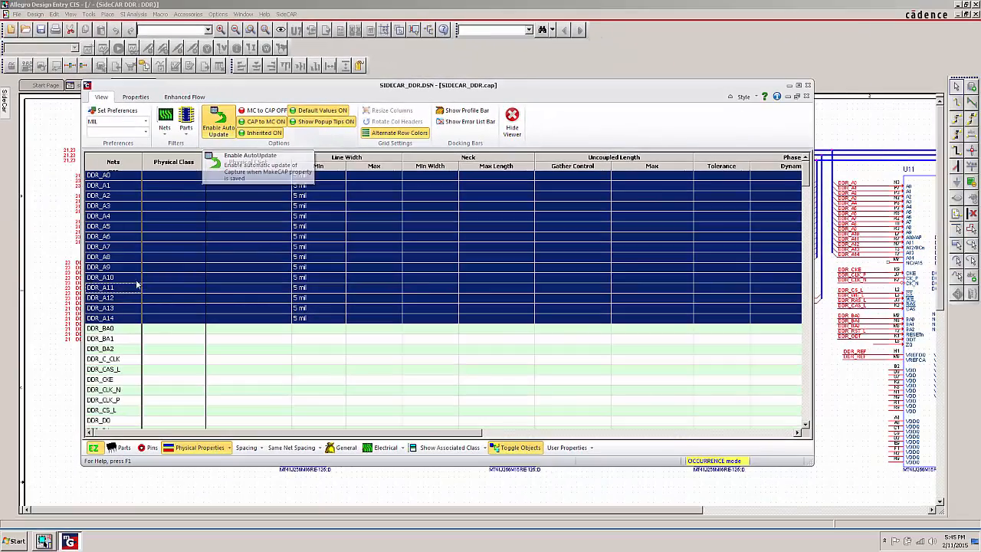
# - Return to the Allegro schematic and examine the MIN_LINE_WIDTH property of the selected address nets at U19
pyautogui.click(44, 541)
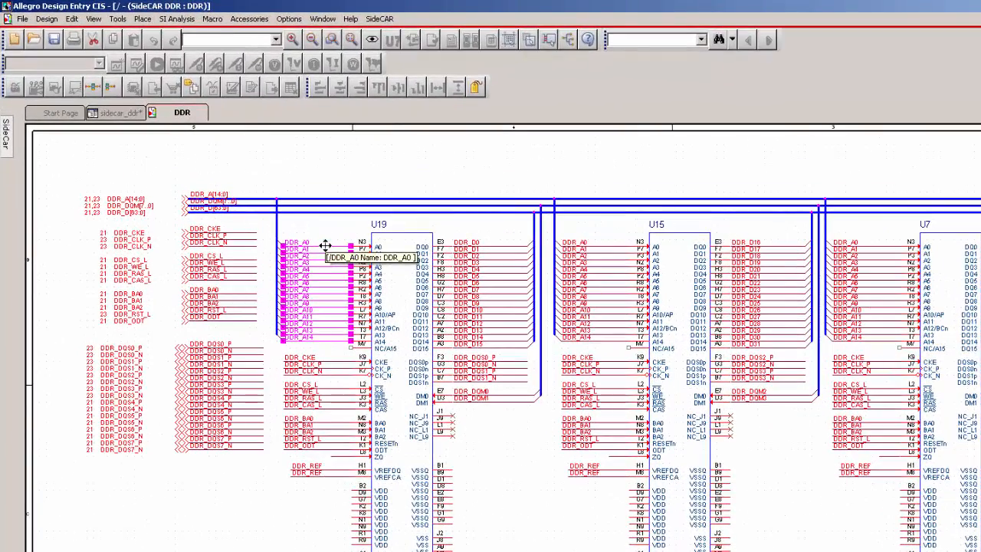
pyautogui.rightClick(325, 246)
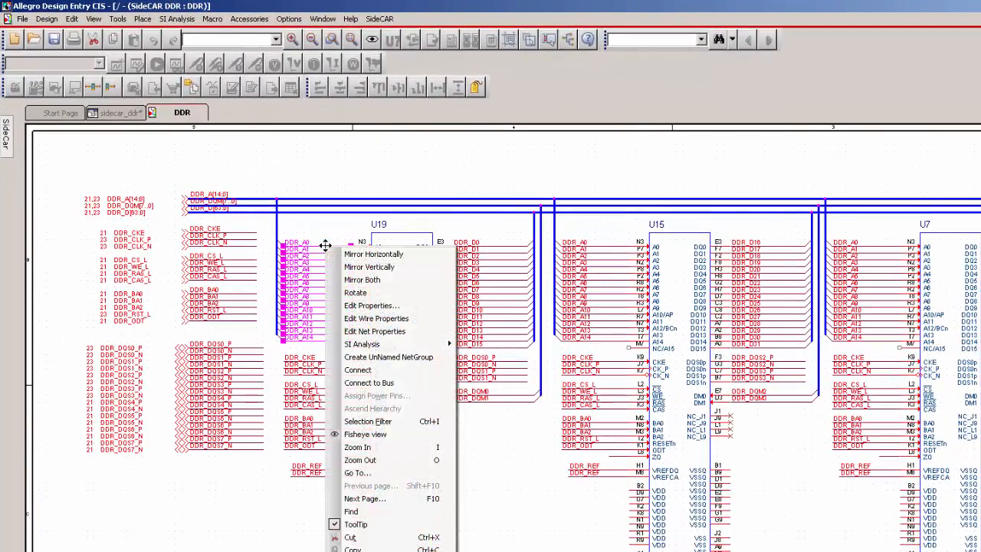
pyautogui.click(353, 305)
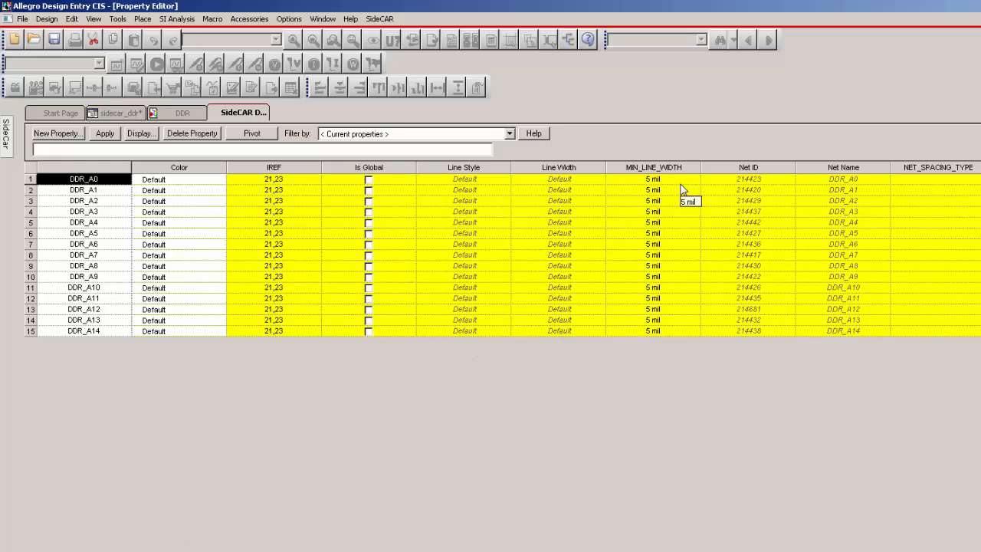
pyautogui.moveTo(680, 180); pyautogui.dragTo(683, 329)
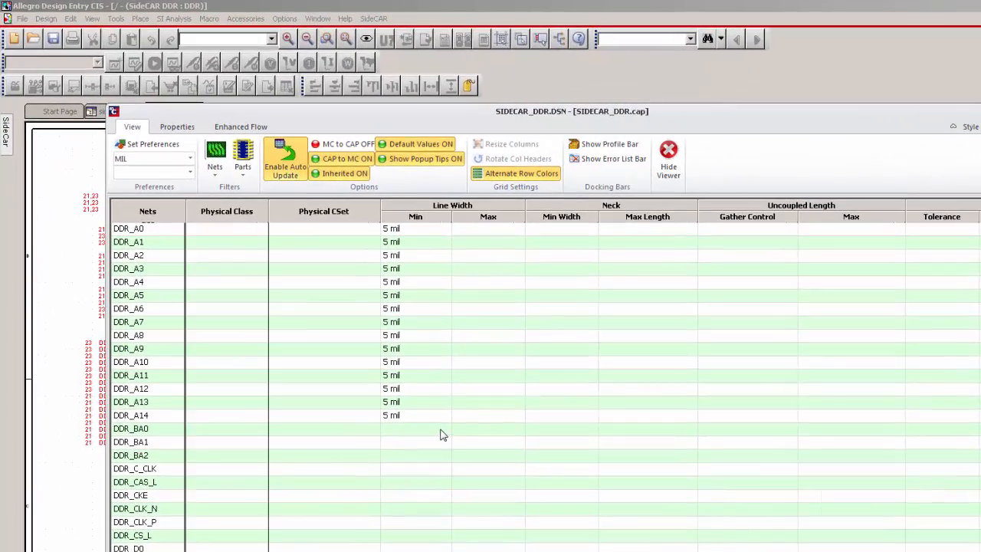
# - Set MIN_LINE_WIDTH to 10 mil for DDR_BA0, DDR_BA2, DDR_C_CLK, DDR_CAS_L, DDR_CKE and DDR_CLK_N in the constraints viewer and save
pyautogui.click(441, 430)
pyautogui.doubleClick(442, 431)
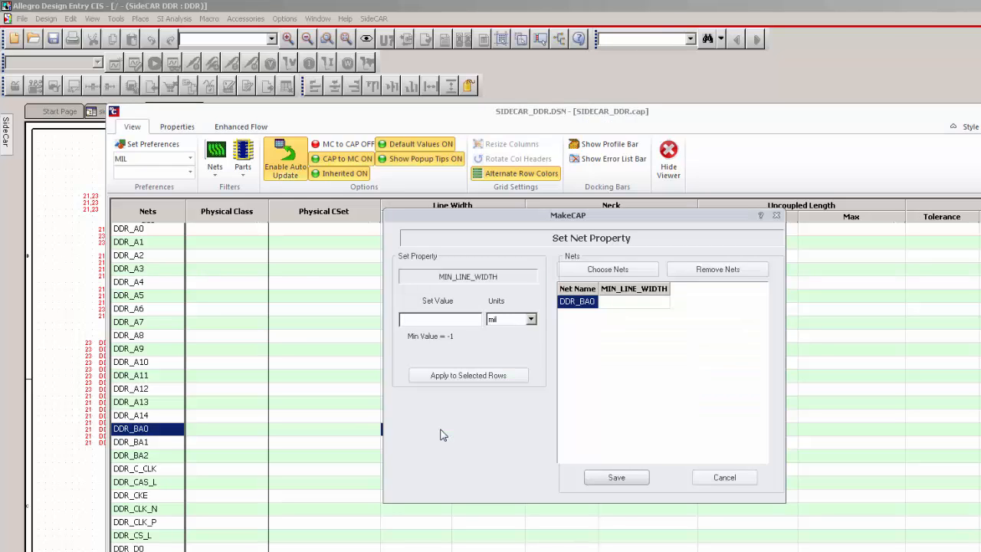
pyautogui.click(732, 477)
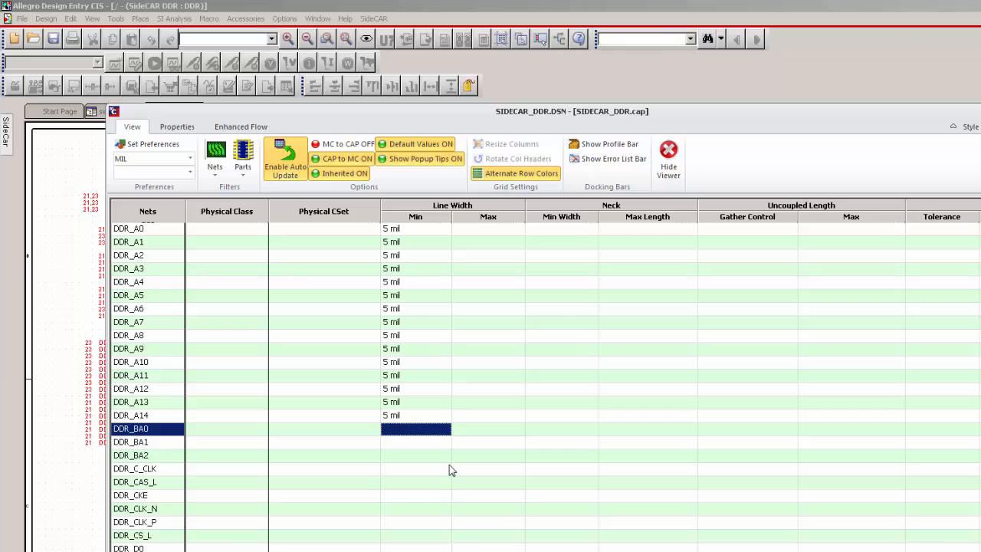
pyautogui.keyDown('ctrl'); pyautogui.moveTo(442, 457); pyautogui.dragTo(435, 508); pyautogui.keyUp('ctrl')
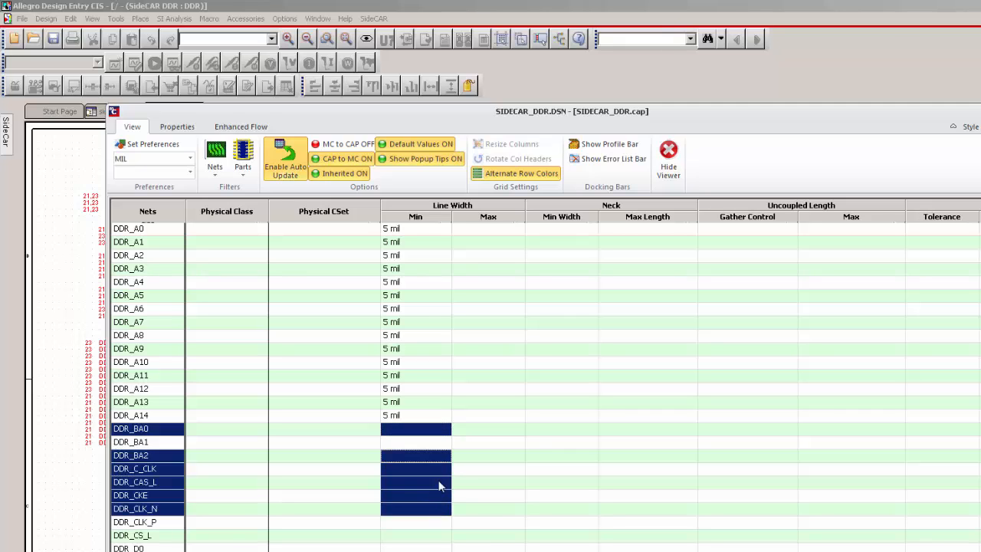
pyautogui.rightClick(440, 455)
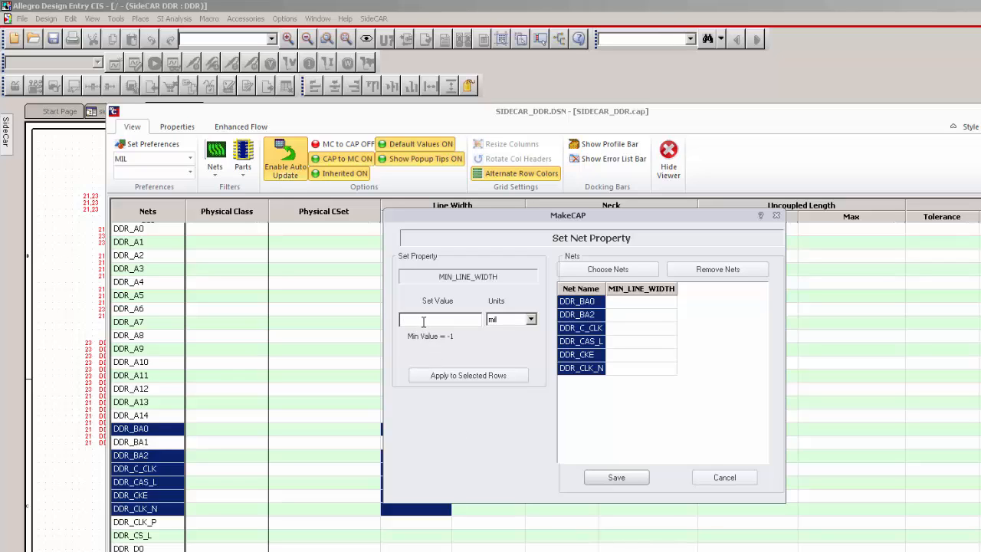
pyautogui.write('10')
pyautogui.click(470, 375)
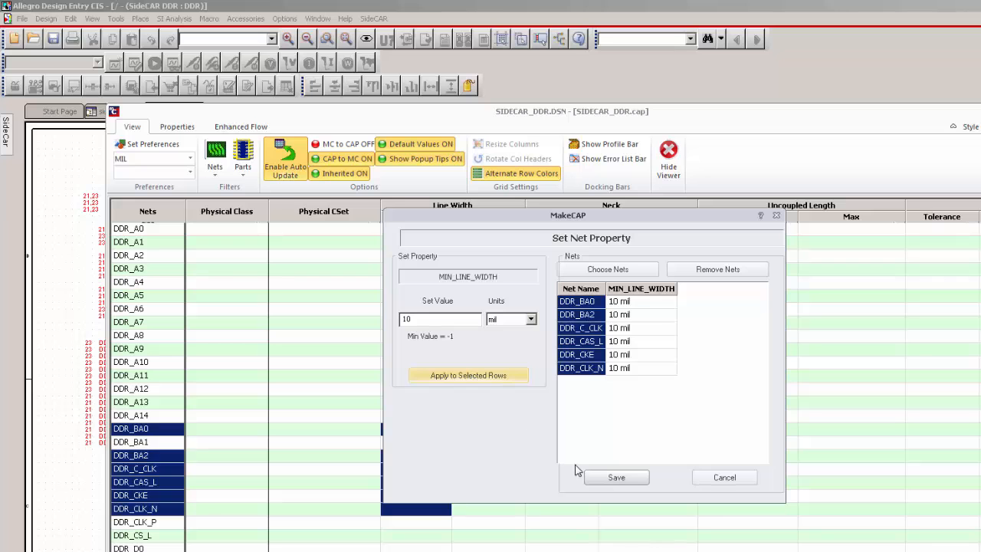
pyautogui.click(616, 477)
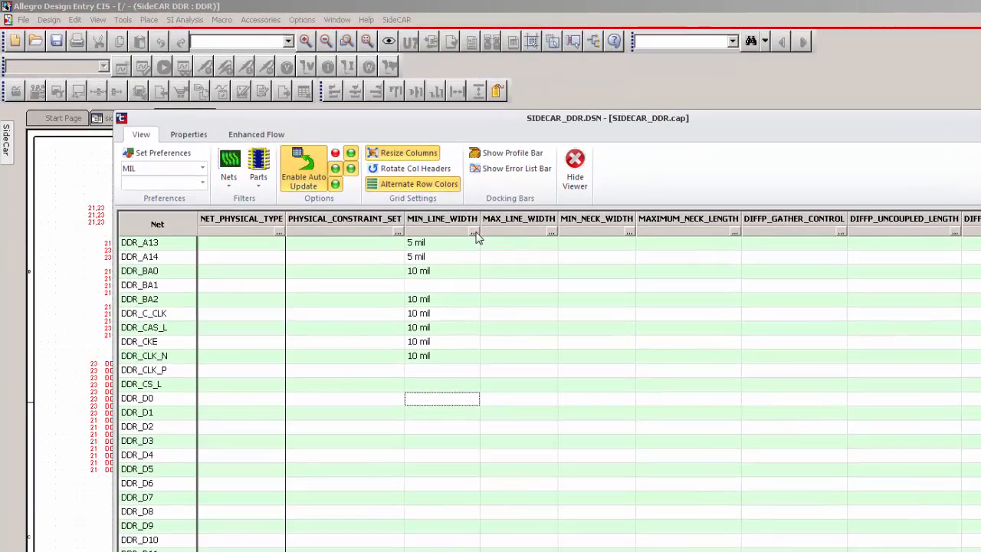
# - For the MIN_LINE_WIDTH property, choose all available nets matching the filter DDR_D*
pyautogui.click(474, 233)
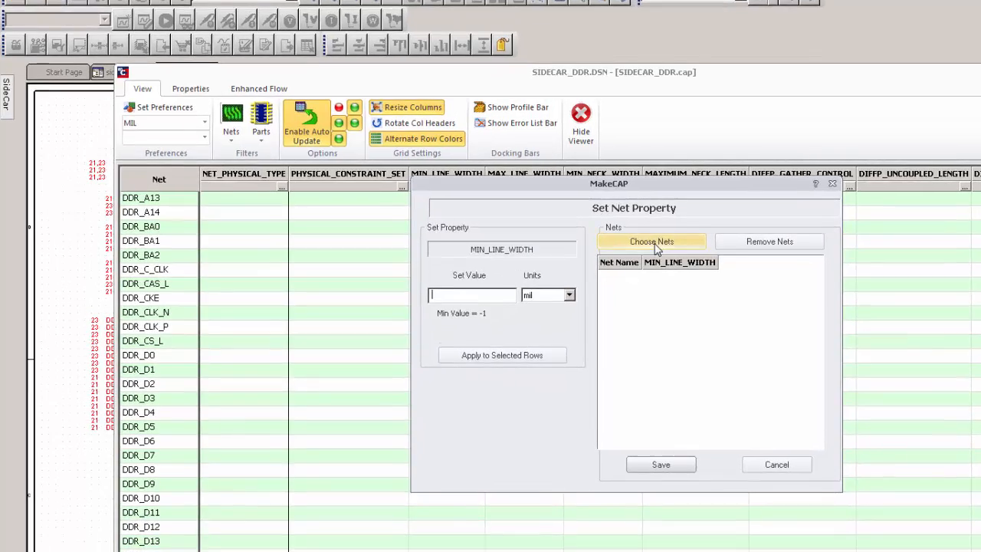
pyautogui.click(654, 243)
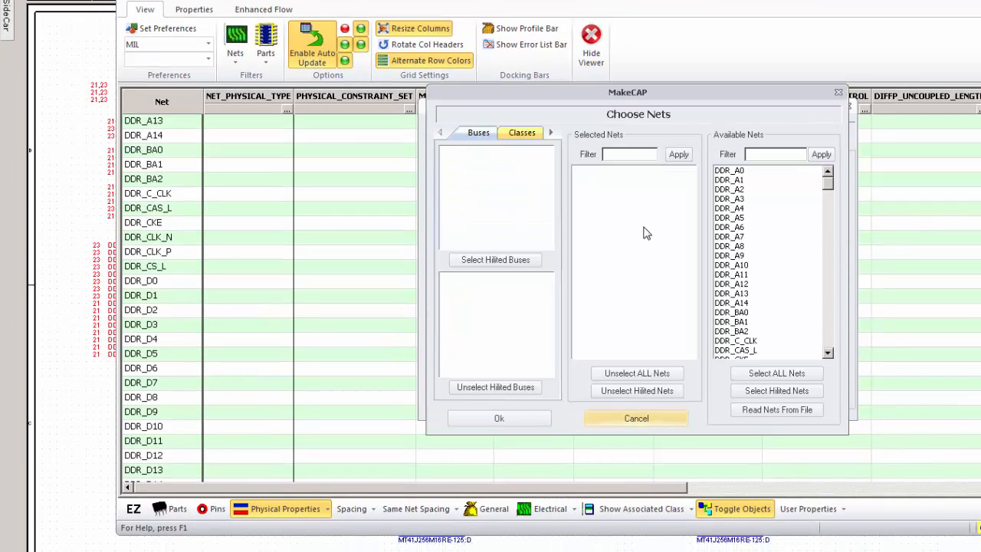
pyautogui.click(779, 154)
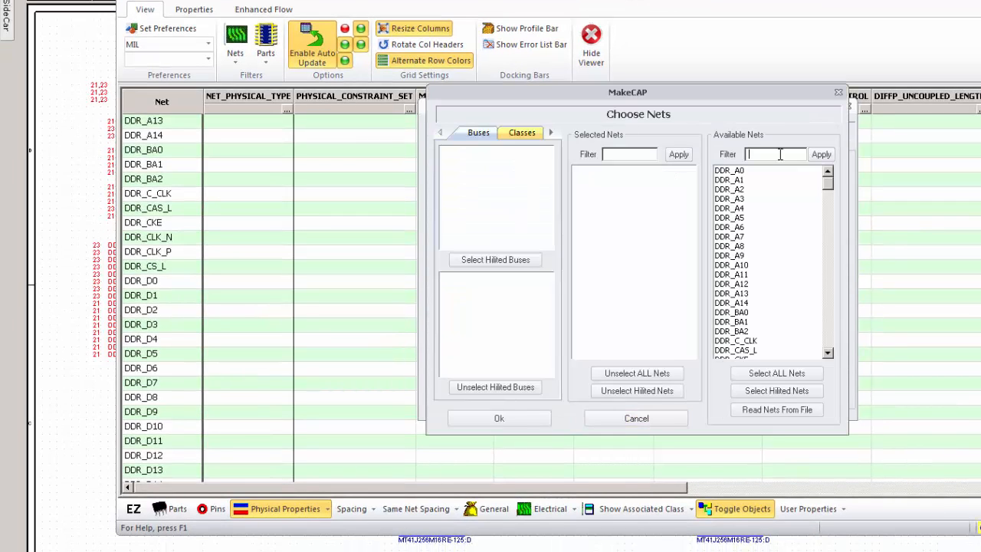
pyautogui.moveTo(829, 184)
pyautogui.mouseDown()
pyautogui.moveTo(831, 210)
pyautogui.moveTo(830, 171)
pyautogui.mouseUp()
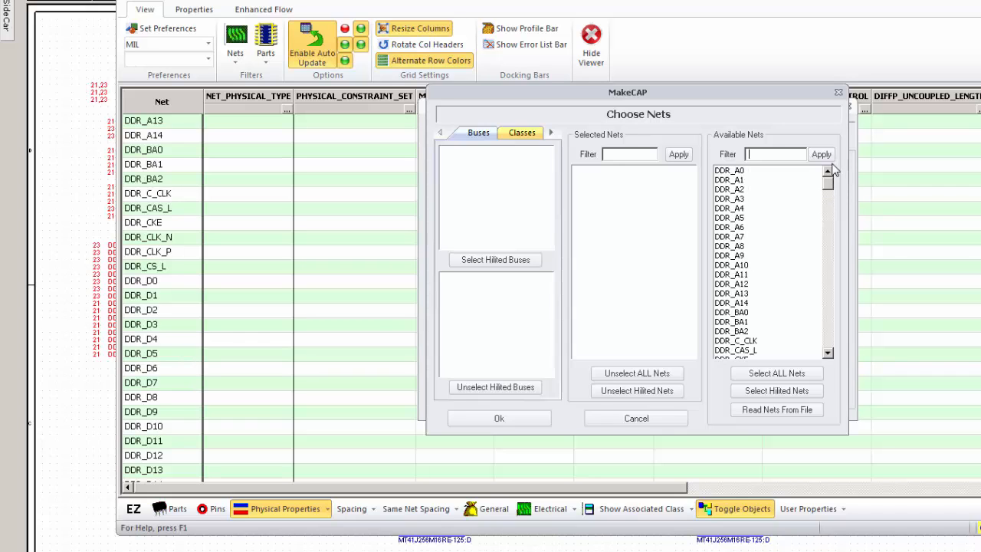
pyautogui.click(781, 154)
pyautogui.write('DDR_D*')
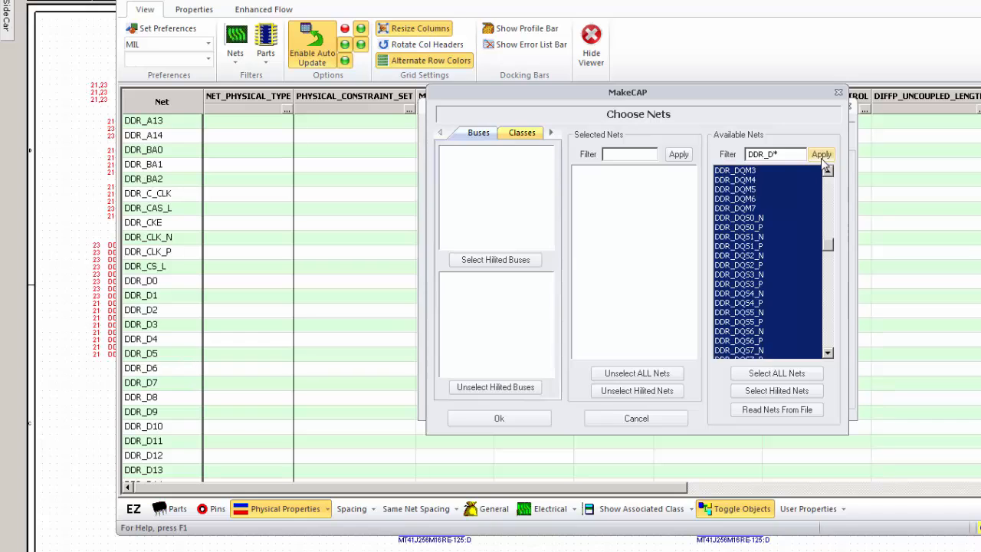
pyautogui.click(776, 391)
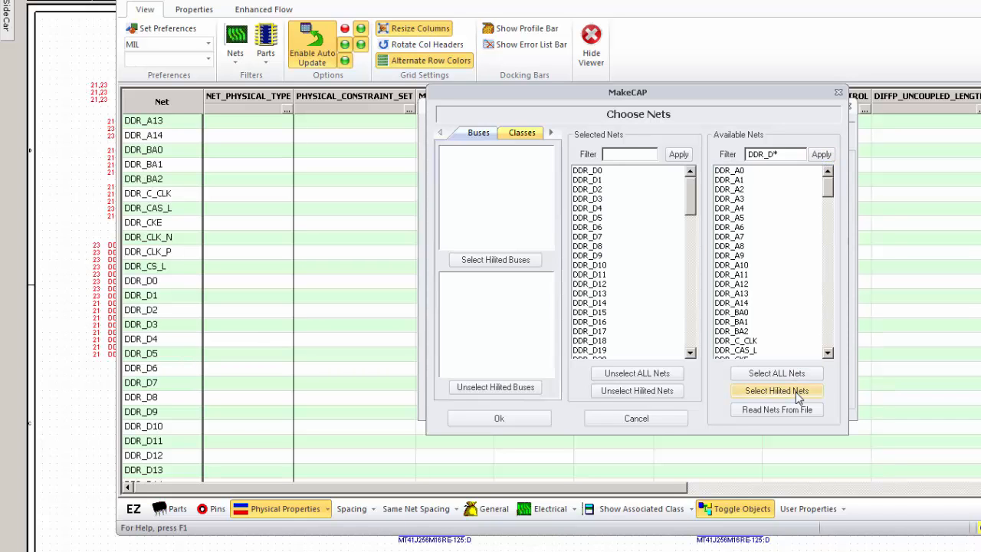
# - Remove the DDR_DQM and DDR_DQS nets from the chosen nets and accept the remaining DDR_D data nets
pyautogui.moveTo(691, 201); pyautogui.dragTo(691, 313)
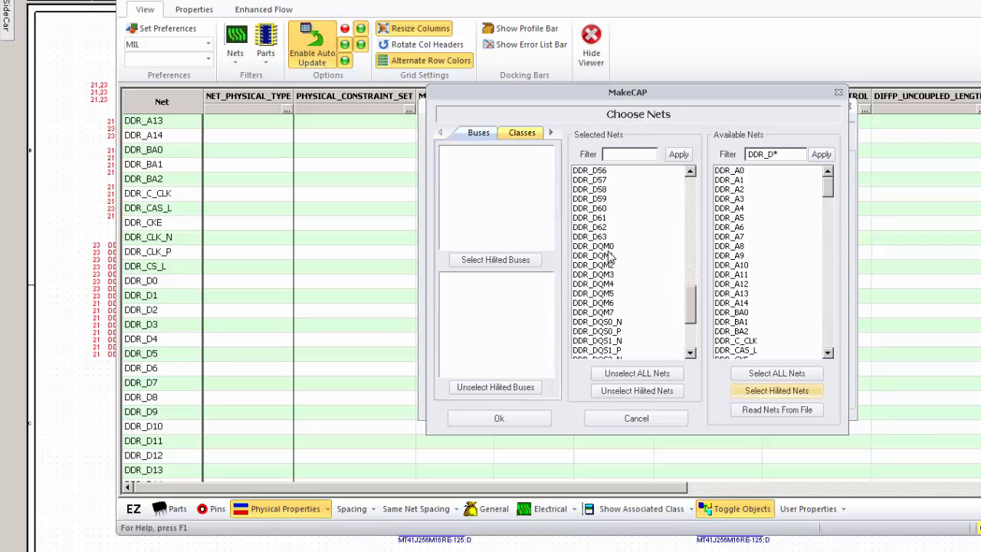
pyautogui.moveTo(610, 247); pyautogui.dragTo(600, 373)
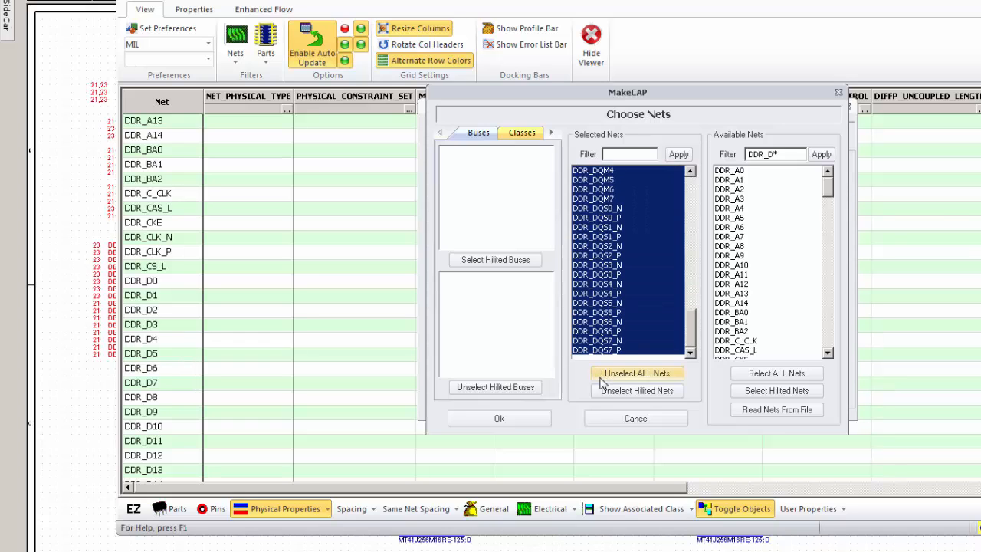
pyautogui.click(646, 396)
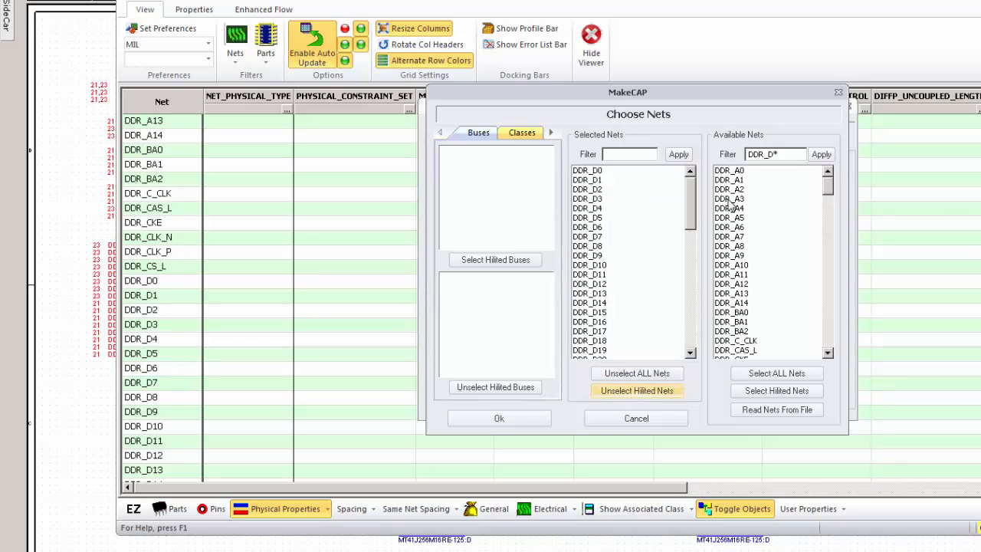
pyautogui.moveTo(692, 197); pyautogui.dragTo(704, 150)
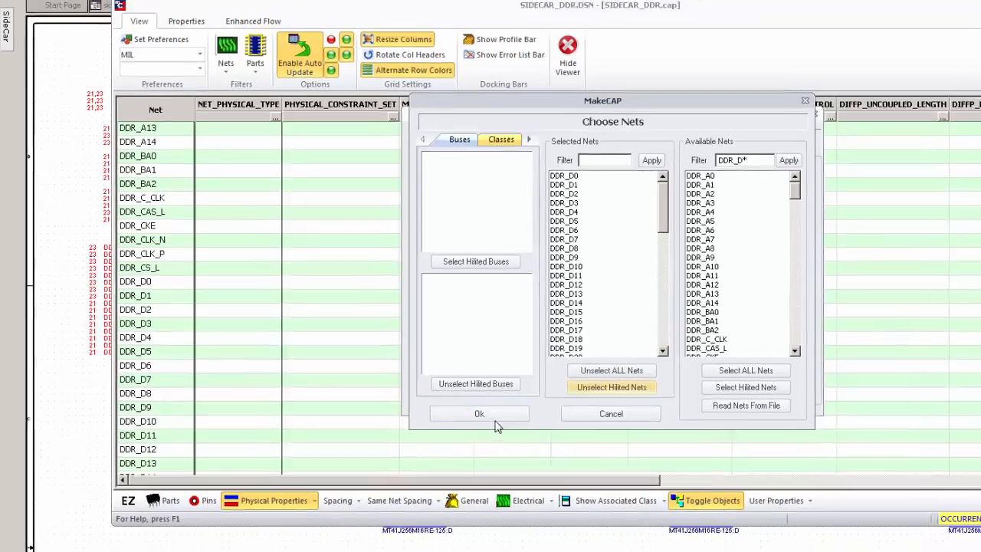
pyautogui.click(495, 422)
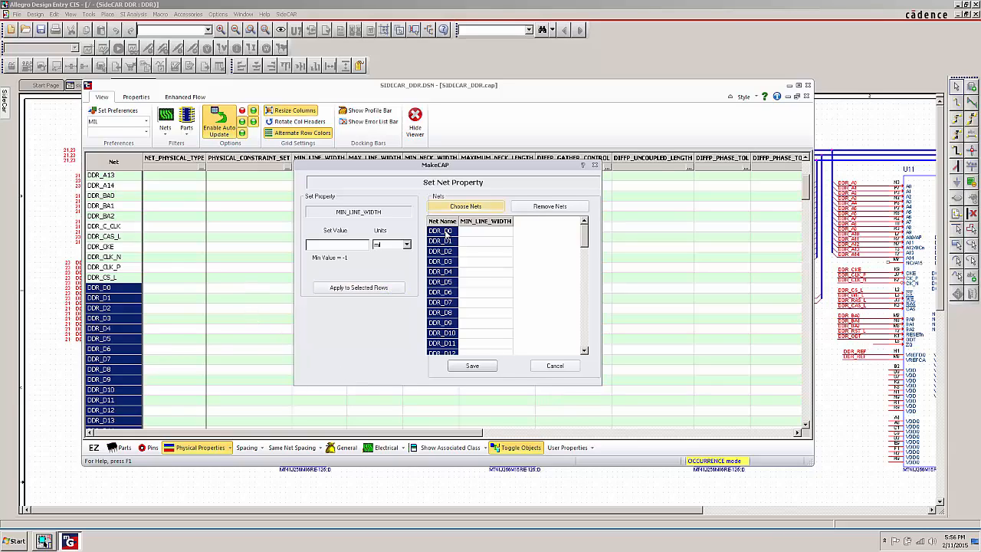
# - Apply a MIN_LINE_WIDTH of 12 mil to the chosen DDR_D data nets and save
pyautogui.click(334, 243)
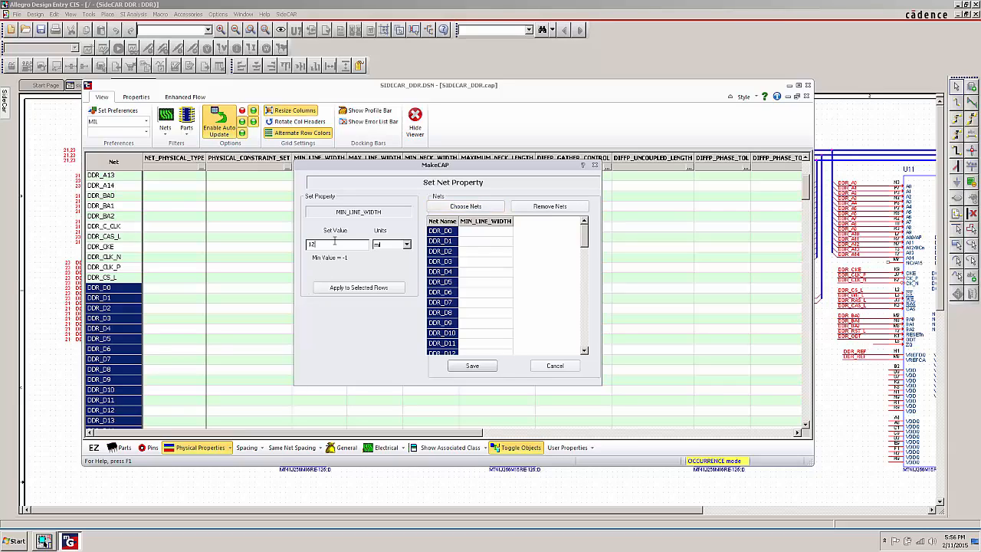
pyautogui.click(345, 290)
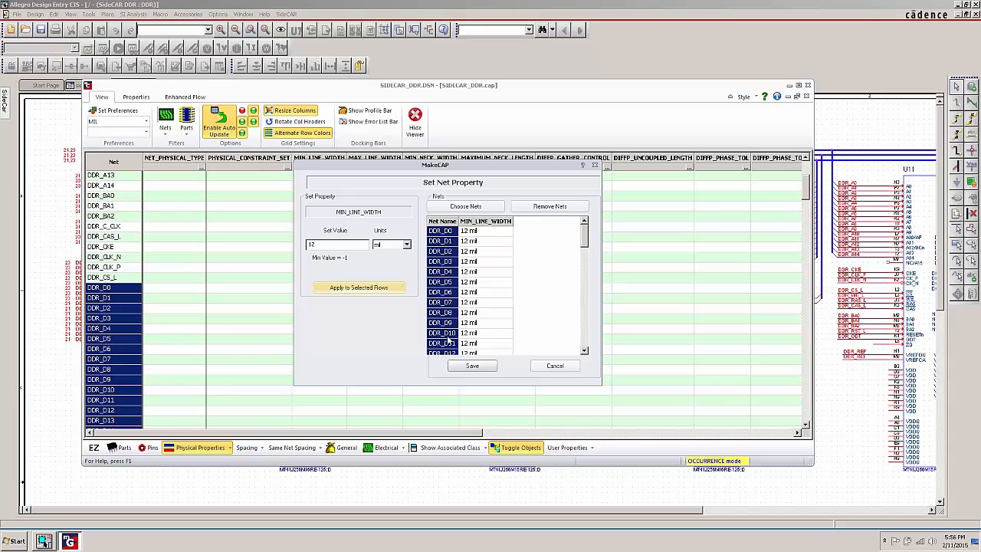
pyautogui.click(473, 365)
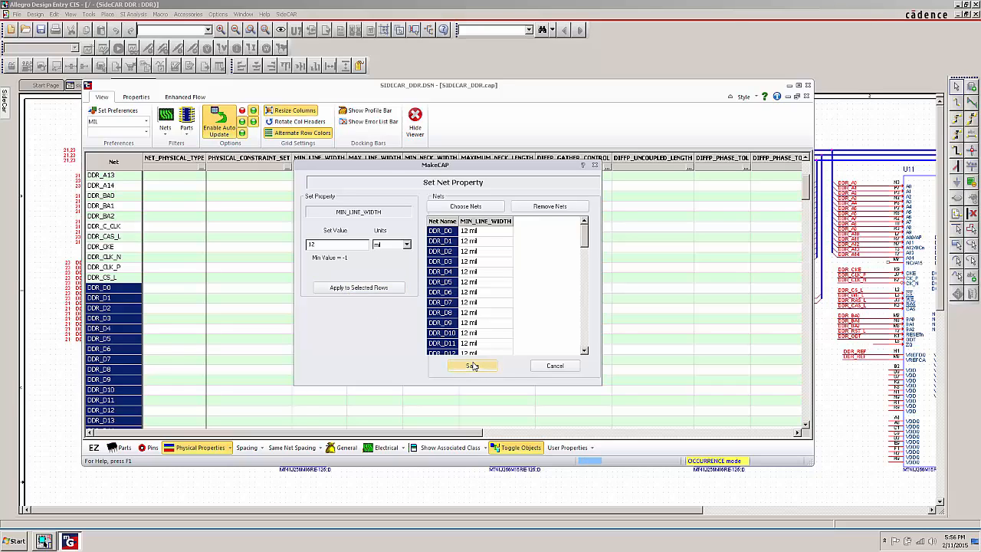
# - Switch to Allegro Design Entry CIS and examine the MIN_LINE_WIDTH values of the flat nets in the property editor
pyautogui.click(46, 541)
pyautogui.click(180, 86)
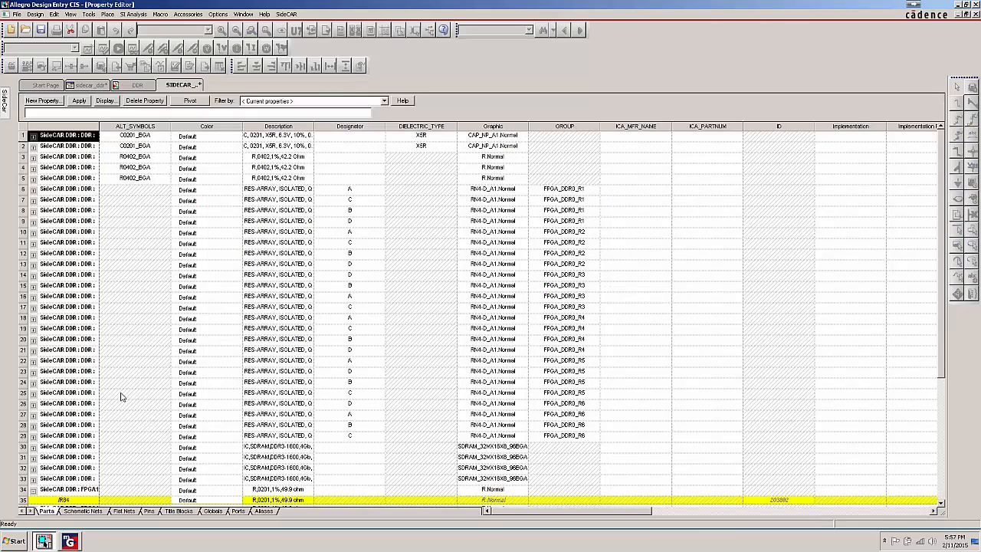
pyautogui.click(124, 511)
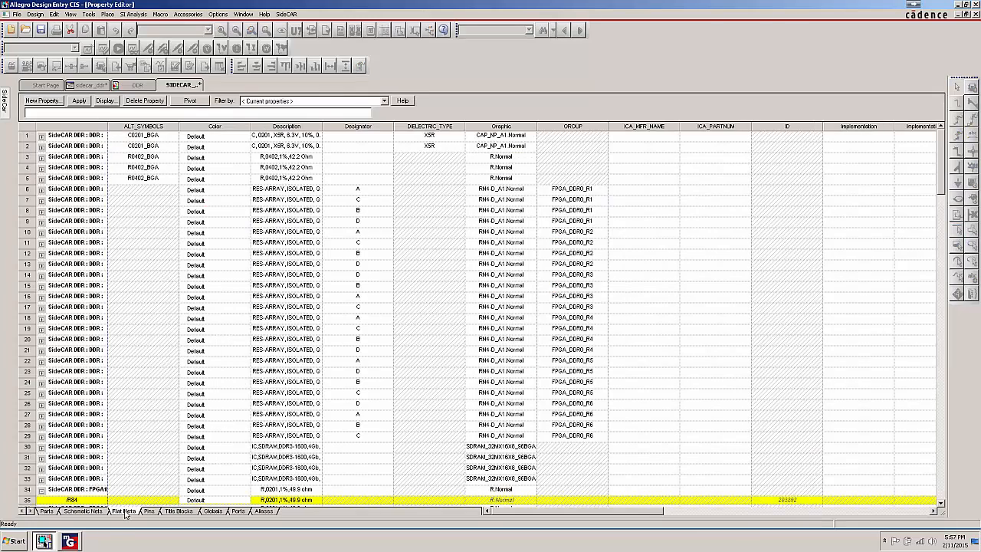
pyautogui.moveTo(619, 511); pyautogui.dragTo(801, 498)
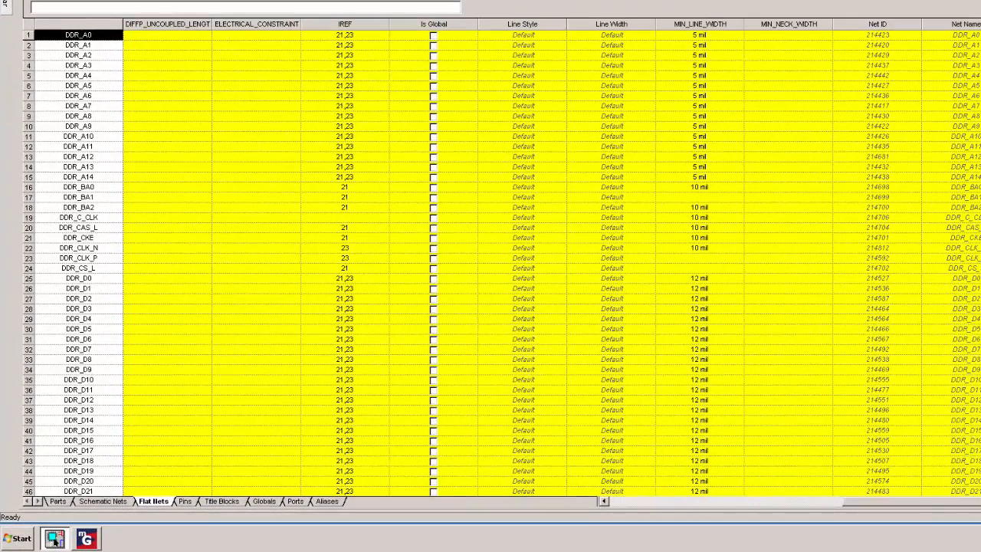